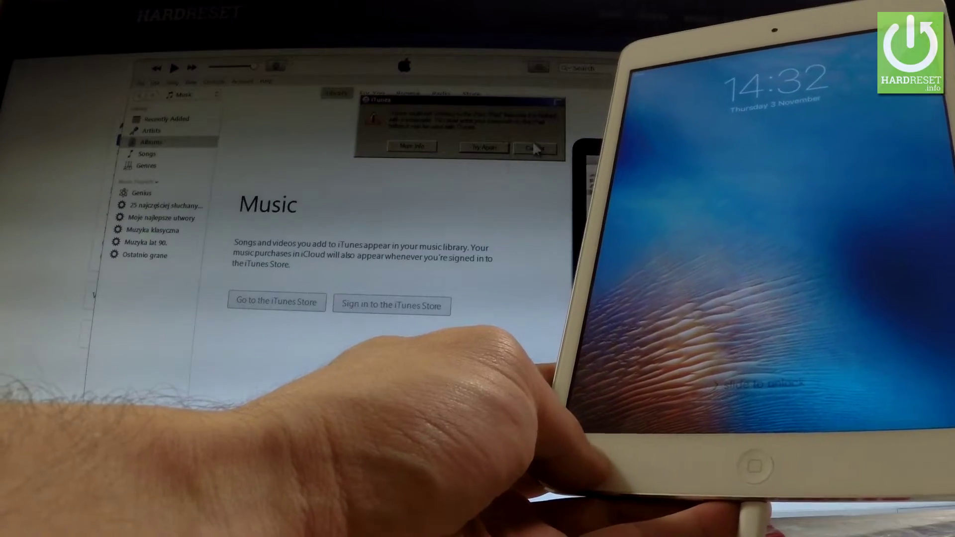
# - Cancel the iTunes error dialog so the music library shows
pyautogui.click(534, 148)
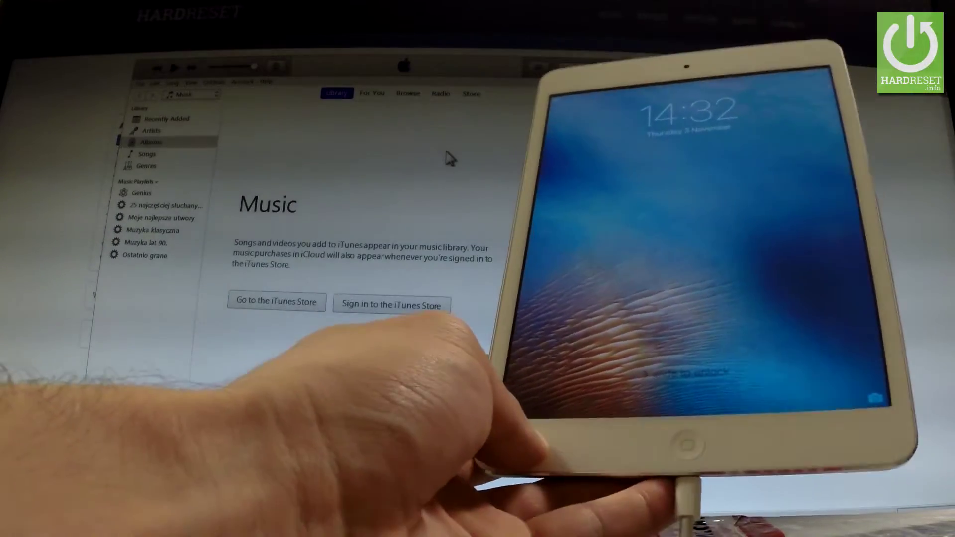